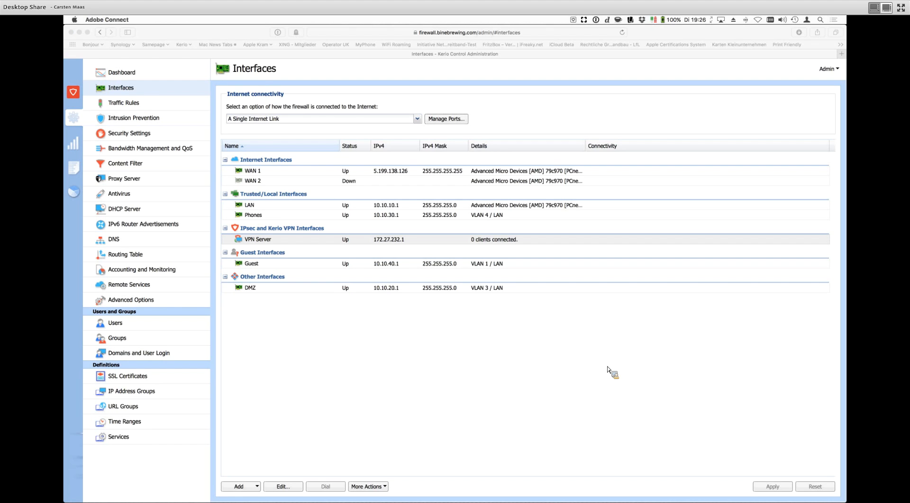
Open the VPN Server properties and view the certificates available for IPsec VPN.
{"action": "left_click", "coordinate": [584, 376]}
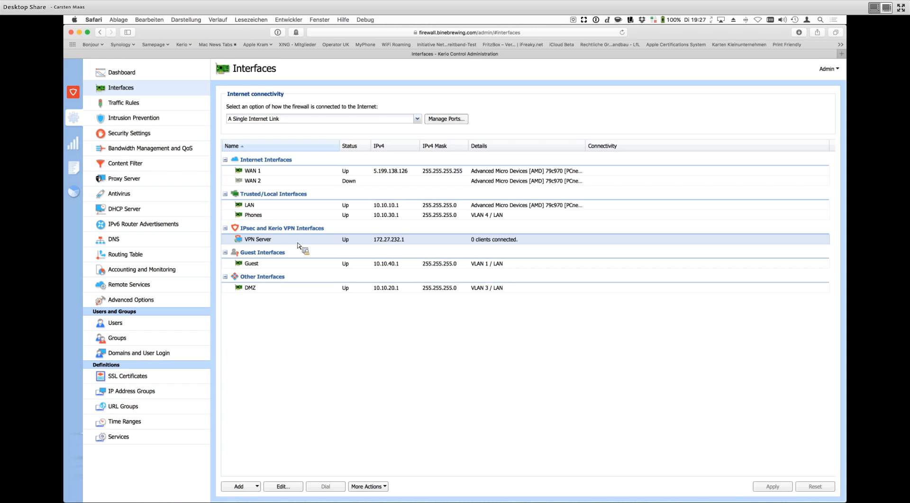
{"action": "double_click", "coordinate": [261, 242]}
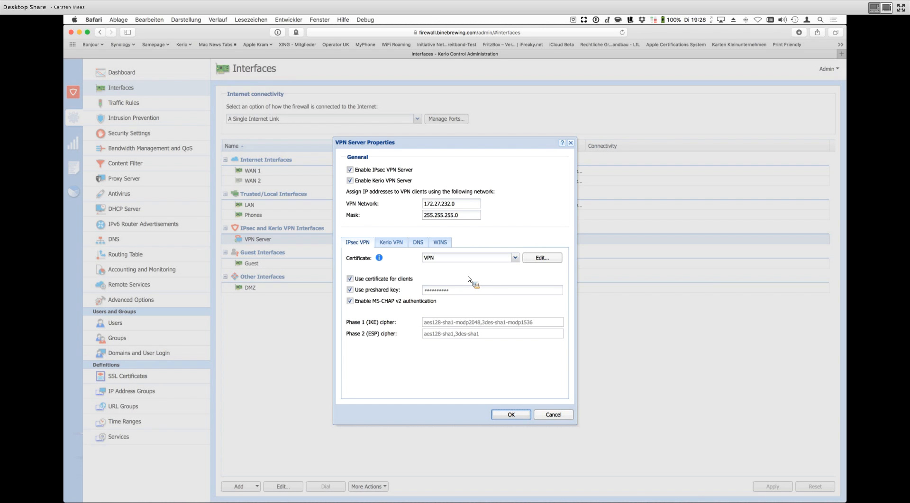
{"action": "left_click", "coordinate": [515, 258]}
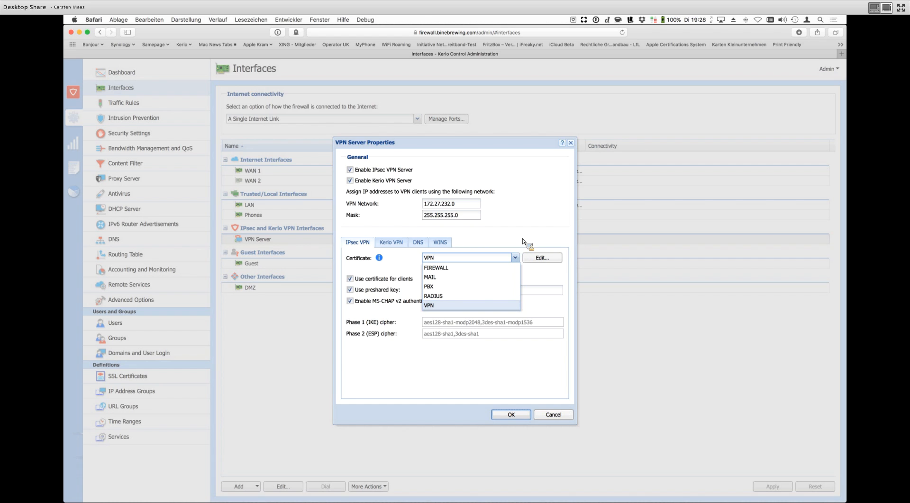
{"action": "left_click", "coordinate": [524, 242]}
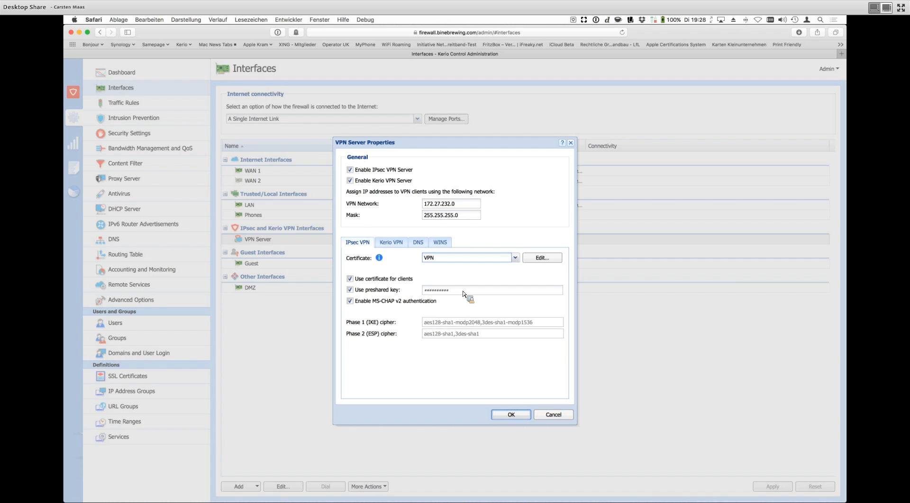
Review the VPN server's Kerio VPN, DNS and WINS settings, accept the properties and apply the interface configuration.
{"action": "left_click", "coordinate": [393, 243]}
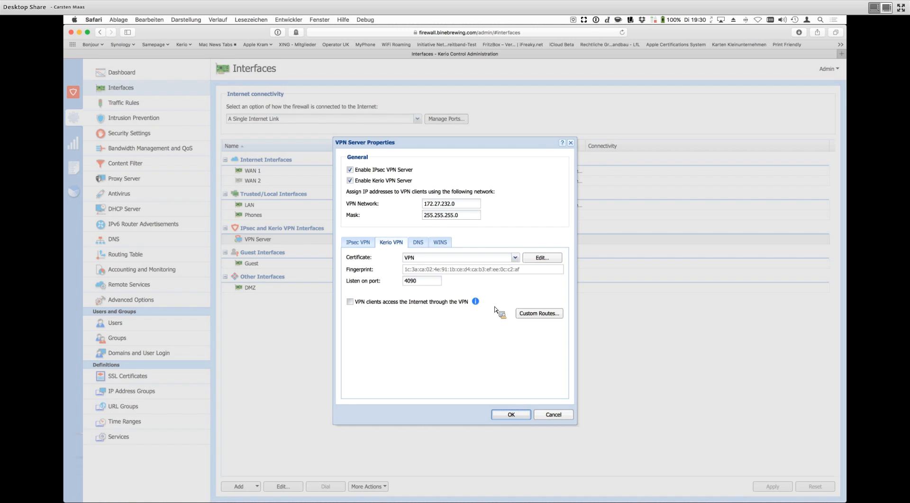
{"action": "left_click", "coordinate": [419, 243]}
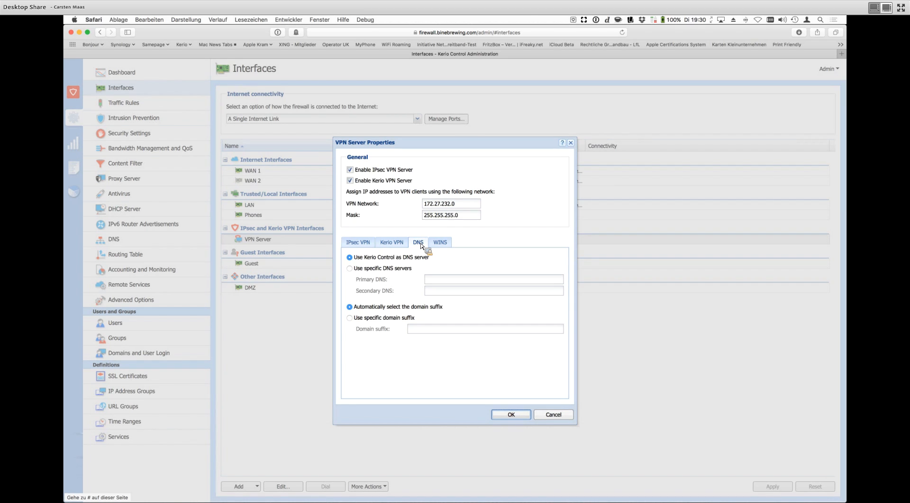
{"action": "left_click", "coordinate": [444, 244]}
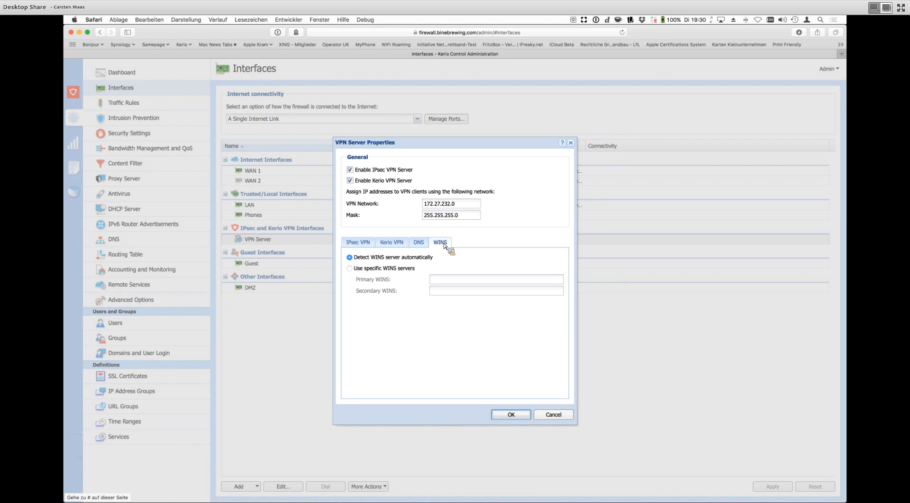
{"action": "left_click", "coordinate": [514, 417]}
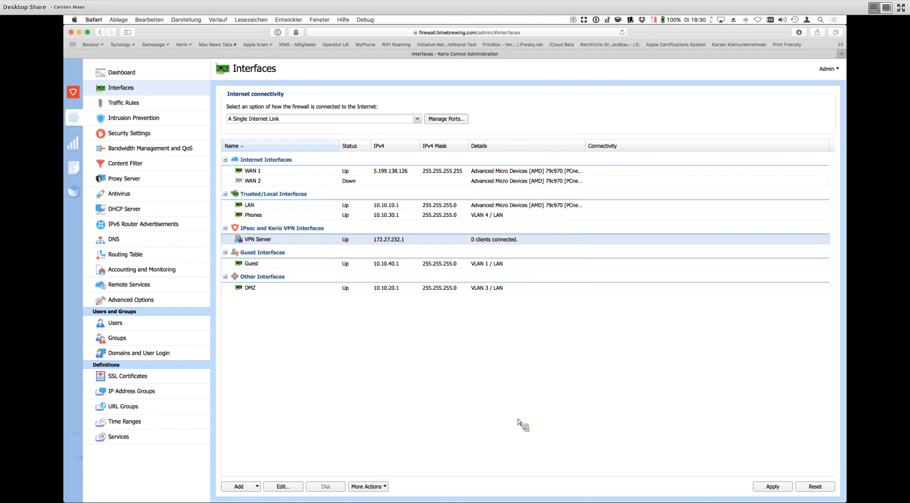
{"action": "left_click", "coordinate": [825, 476]}
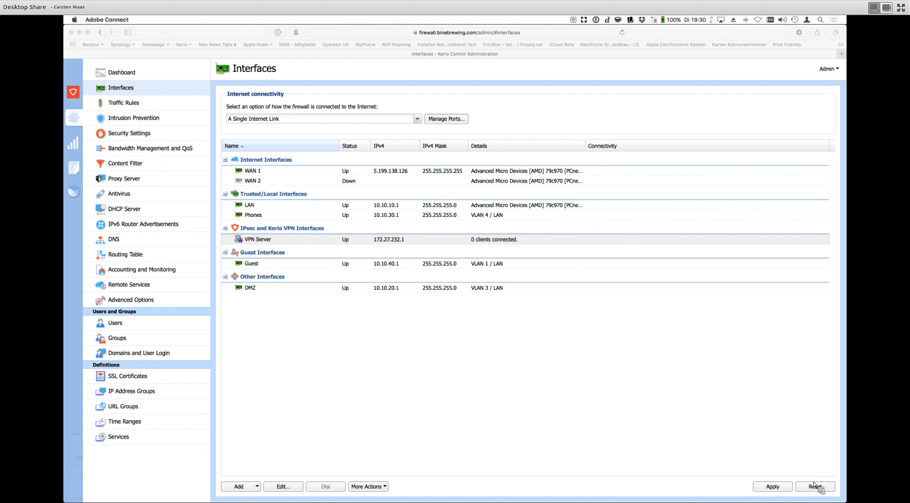
{"action": "left_click", "coordinate": [803, 493]}
{"action": "left_click", "coordinate": [772, 487]}
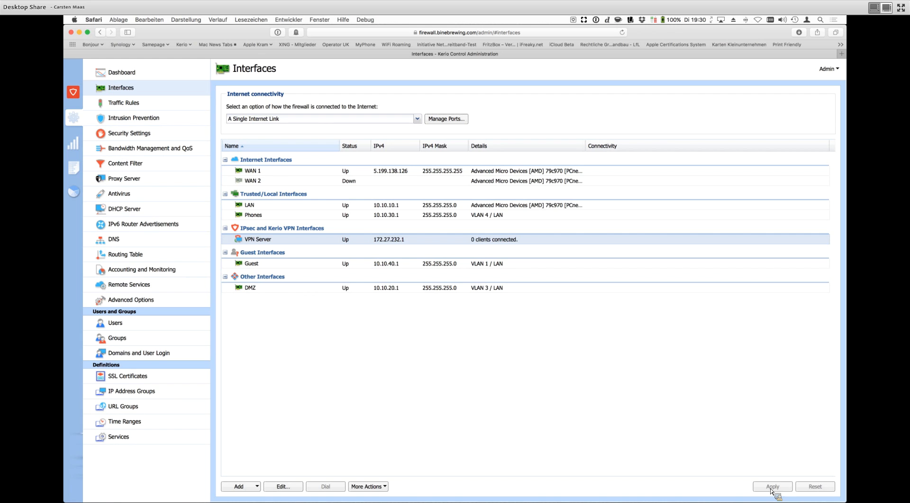
Examine the traffic rules for VPN Services, Internet access (NAT) with VPN clients, and Local traffic.
{"action": "left_click", "coordinate": [137, 105]}
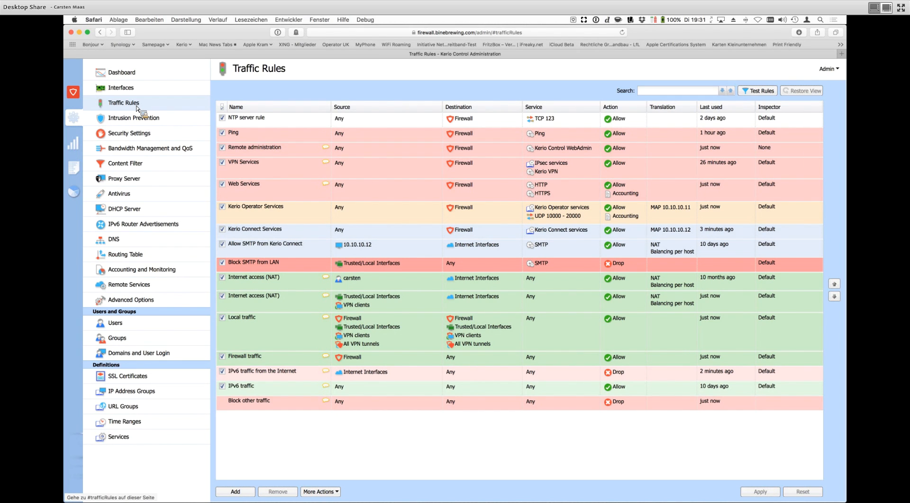
{"action": "left_click", "coordinate": [268, 172]}
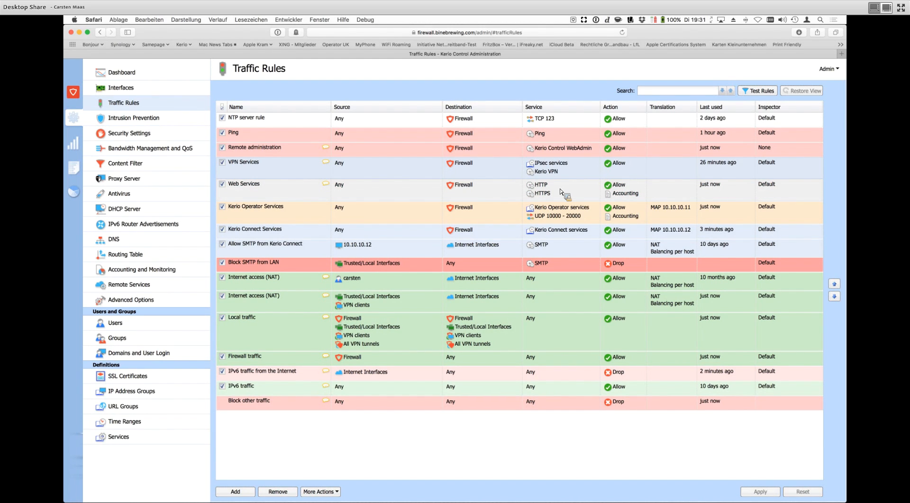
{"action": "left_click", "coordinate": [309, 306]}
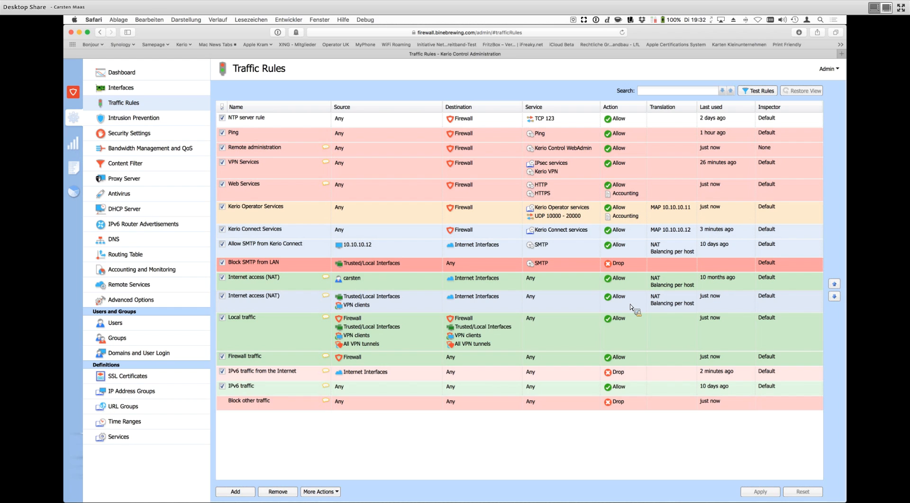
{"action": "left_click_drag", "start_coordinate": [630, 308], "coordinate": [294, 329]}
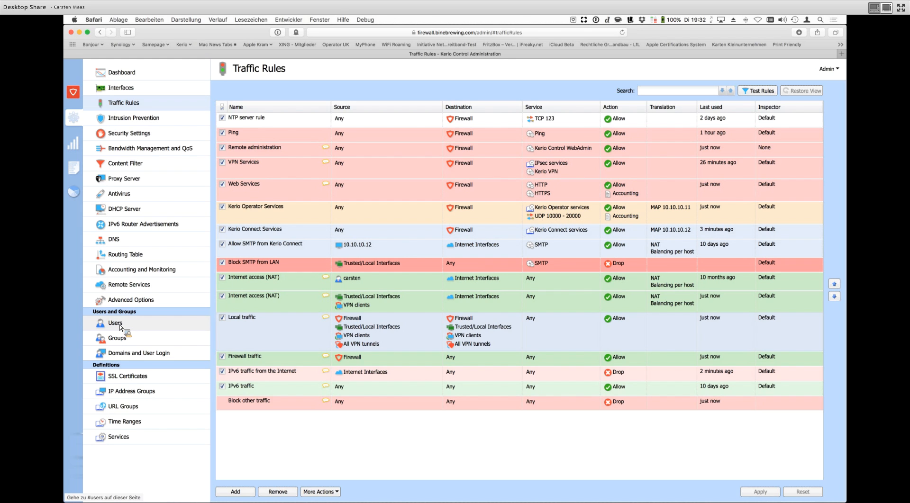
Check the VPN connection right in the vpntestuser account and in the local user database's template.
{"action": "left_click", "coordinate": [116, 323]}
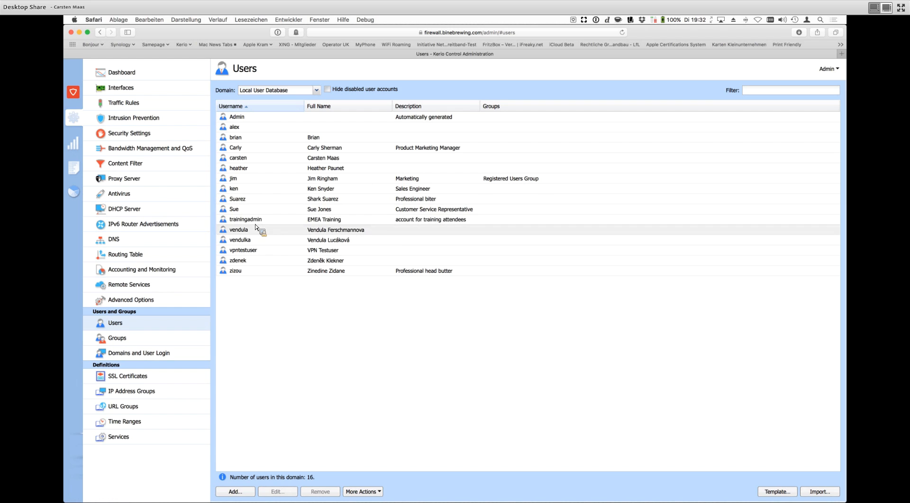
{"action": "left_click", "coordinate": [247, 252]}
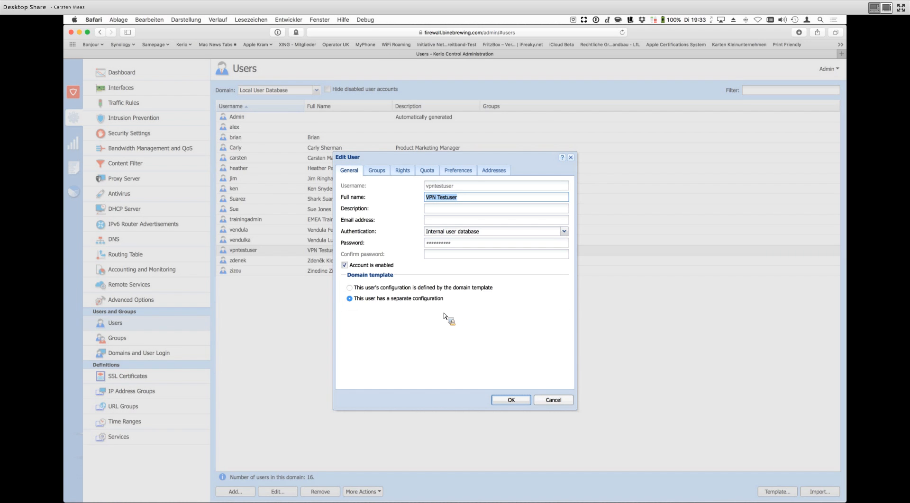
{"action": "left_click", "coordinate": [403, 171]}
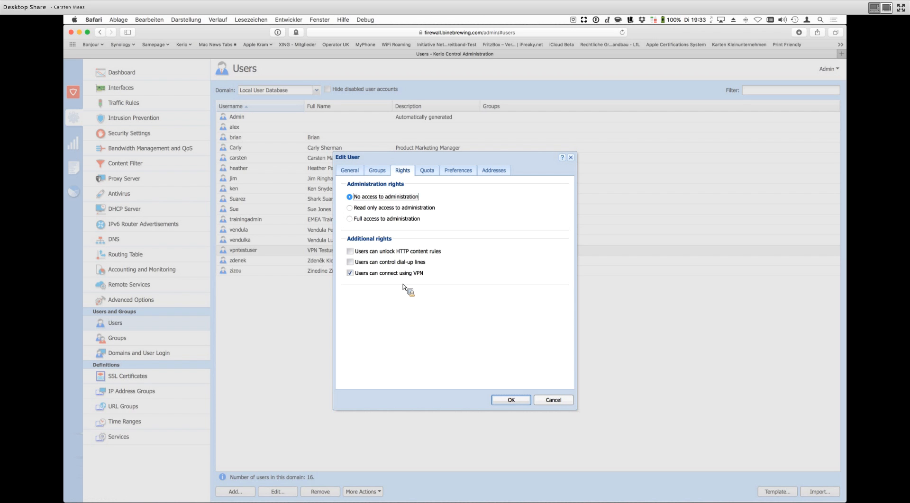
{"action": "left_click", "coordinate": [510, 401]}
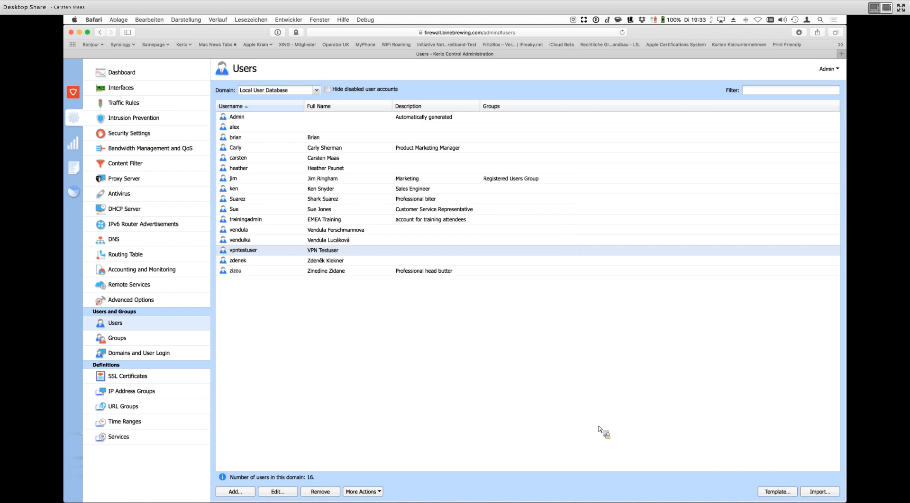
{"action": "left_click", "coordinate": [772, 492]}
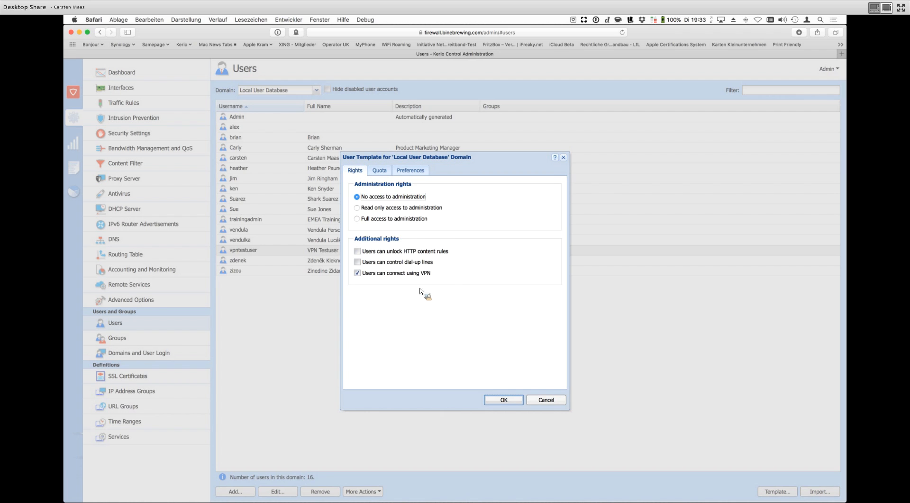
{"action": "left_click", "coordinate": [546, 400]}
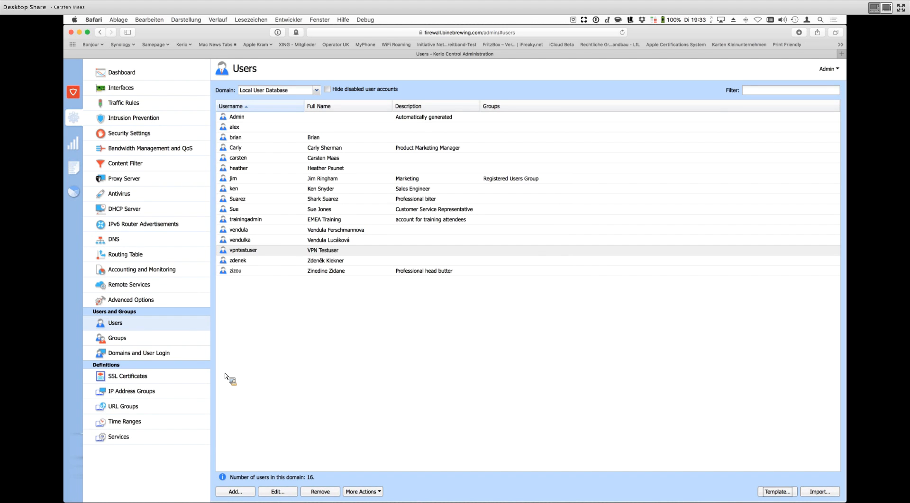
Review Service Discovery forwarding in the zero-configuration networking security settings and save the section while switching to Interfaces.
{"action": "left_click", "coordinate": [142, 135]}
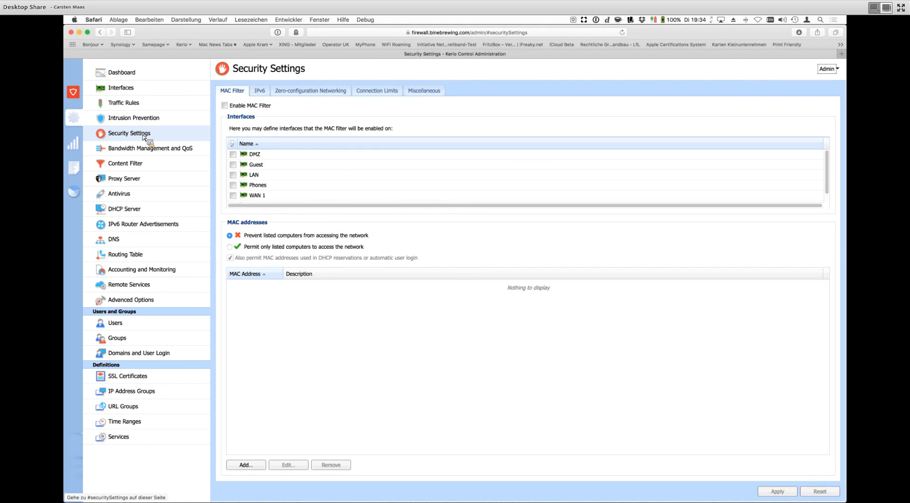
{"action": "left_click", "coordinate": [311, 93]}
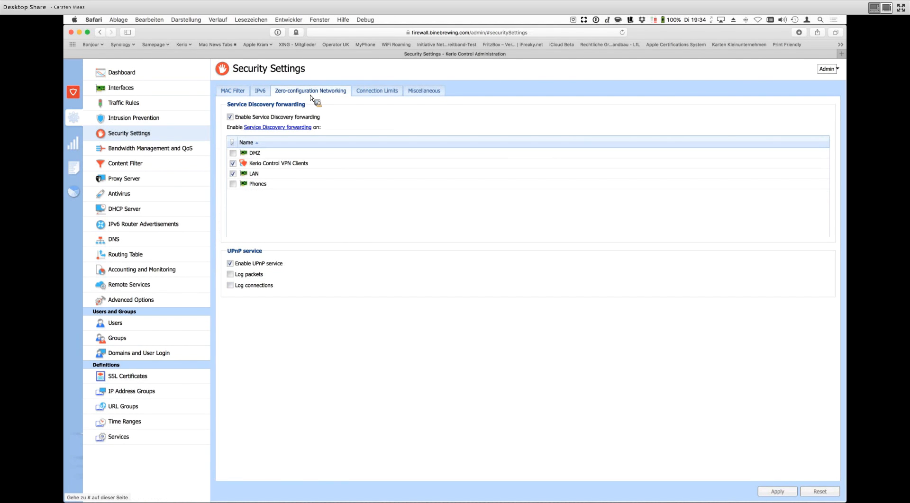
{"action": "left_click", "coordinate": [233, 118]}
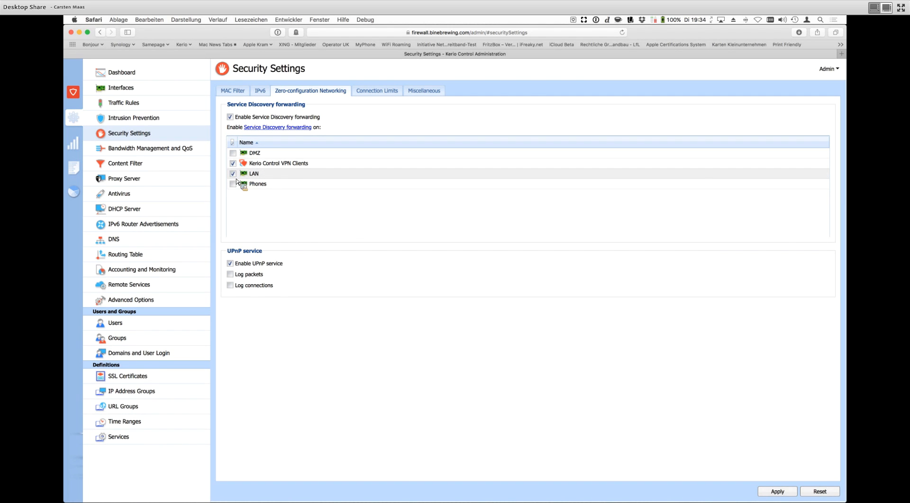
{"action": "left_click_drag", "start_coordinate": [237, 180], "coordinate": [262, 166]}
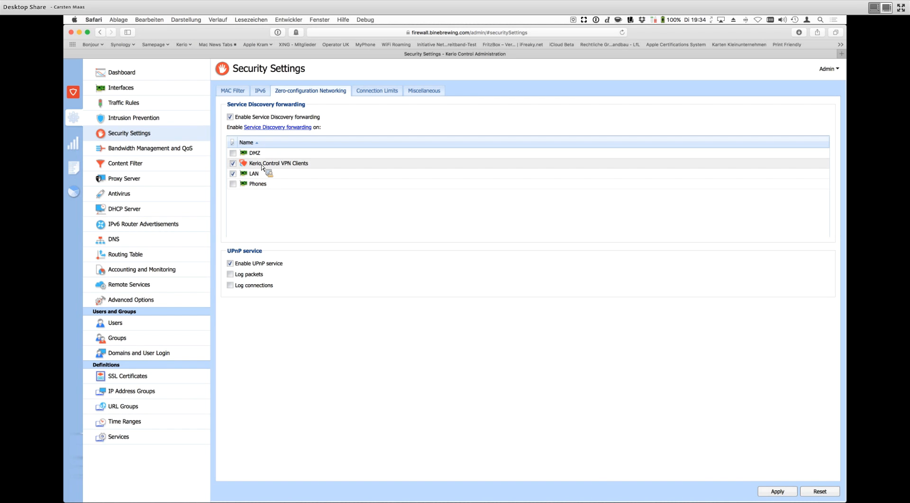
{"action": "left_click_drag", "start_coordinate": [261, 166], "coordinate": [299, 274]}
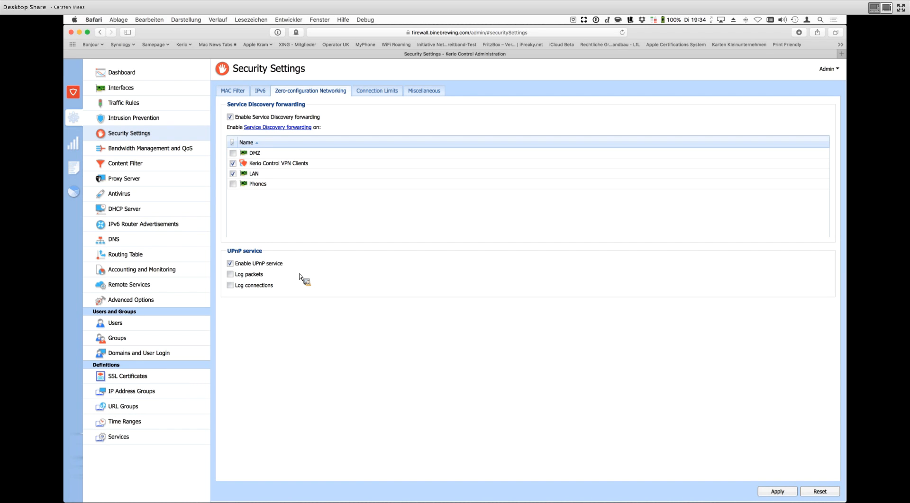
{"action": "left_click_drag", "start_coordinate": [299, 273], "coordinate": [455, 294]}
{"action": "left_click_drag", "start_coordinate": [454, 294], "coordinate": [118, 110]}
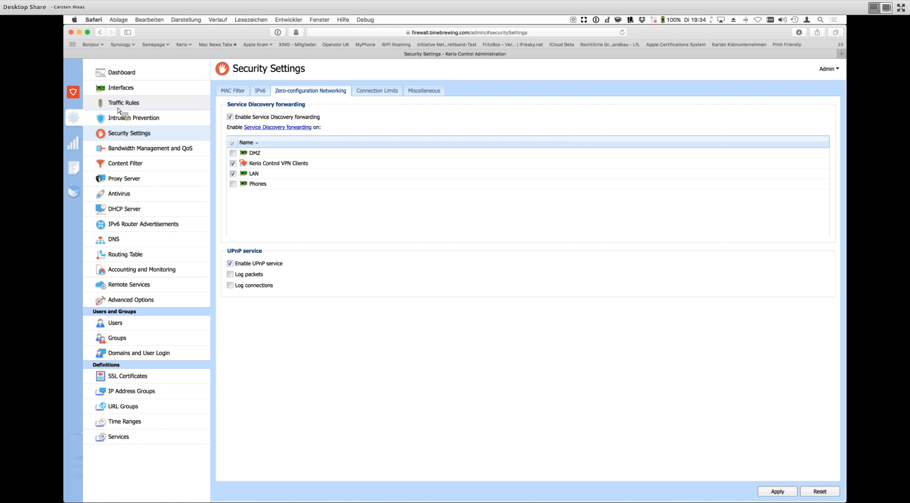
{"action": "left_click_drag", "start_coordinate": [118, 110], "coordinate": [115, 88]}
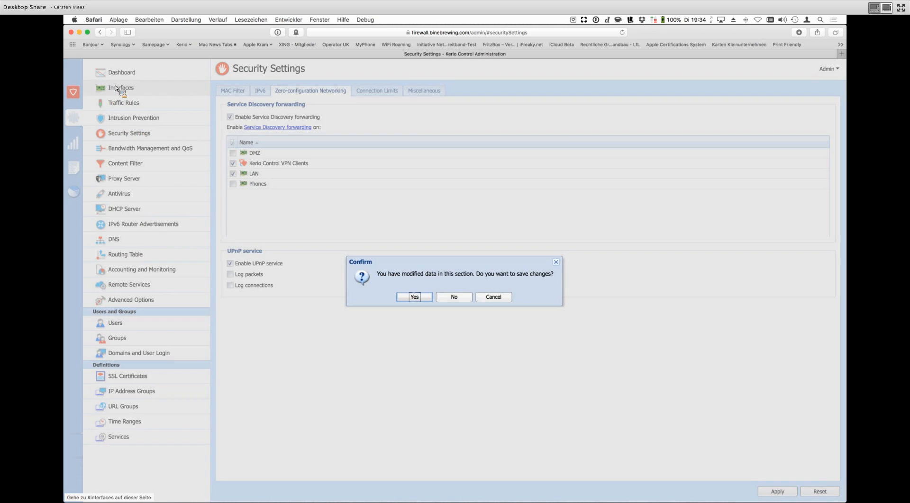
{"action": "left_click", "coordinate": [412, 301]}
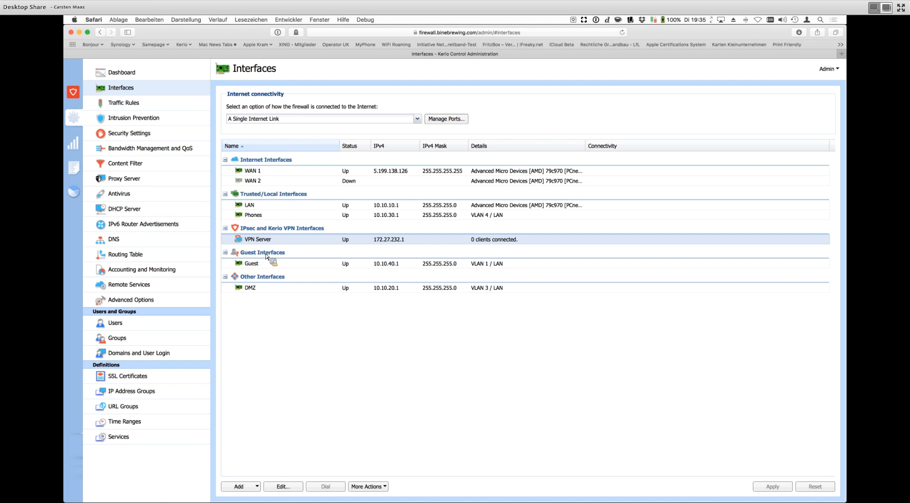
Add a new VPN tunnel named "active tunnel to Demo Kerio Control".
{"action": "left_click", "coordinate": [257, 488]}
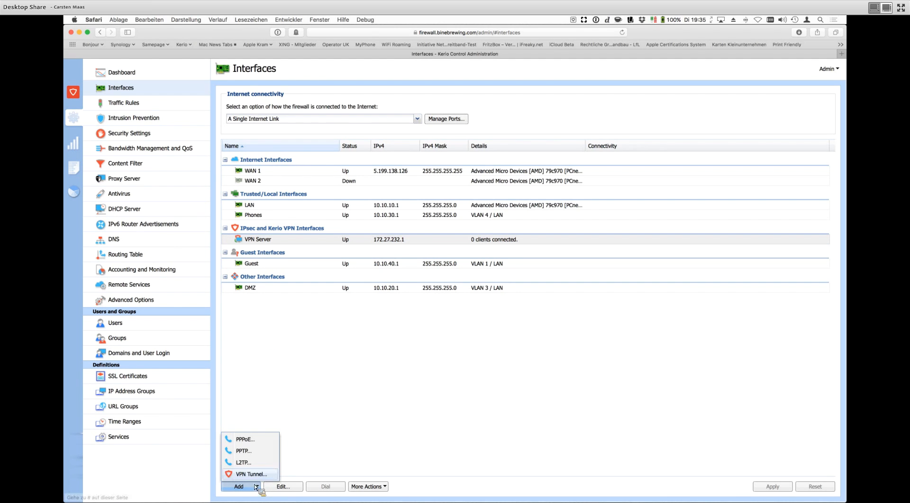
{"action": "left_click", "coordinate": [255, 478]}
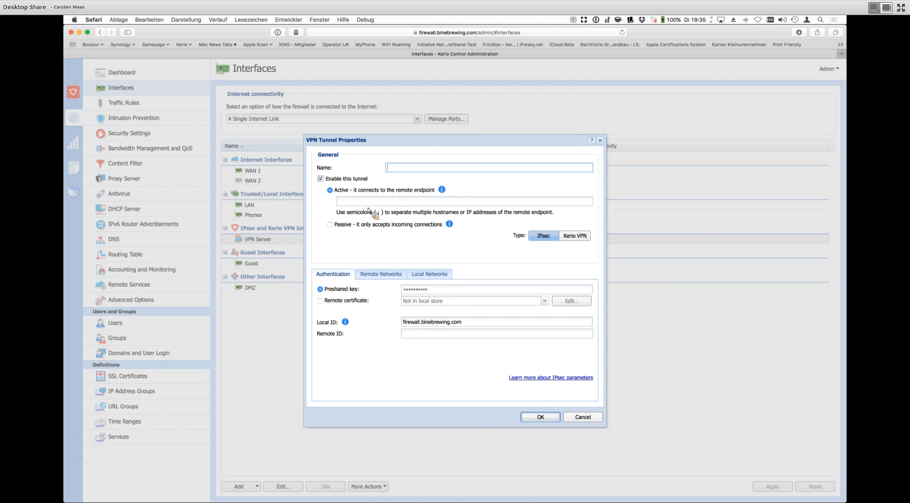
{"action": "type", "text": "active tunnel to Demo Kerio Control"}
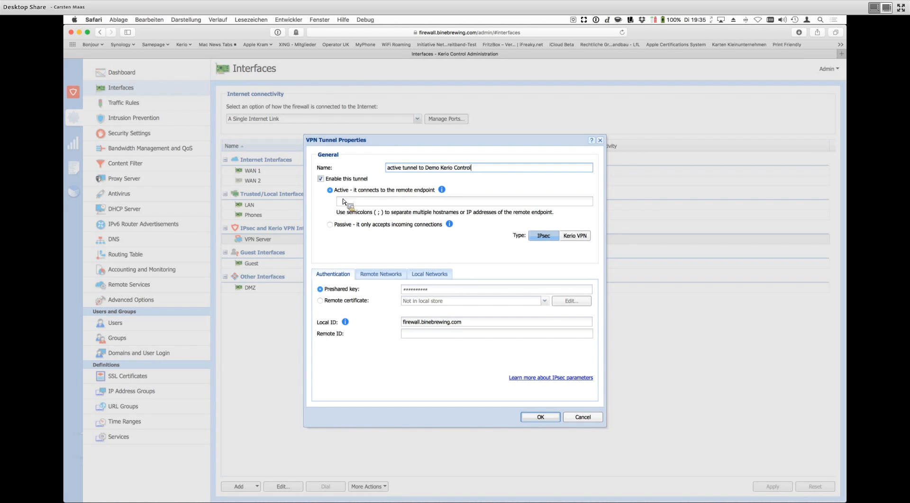
{"action": "left_click", "coordinate": [352, 203]}
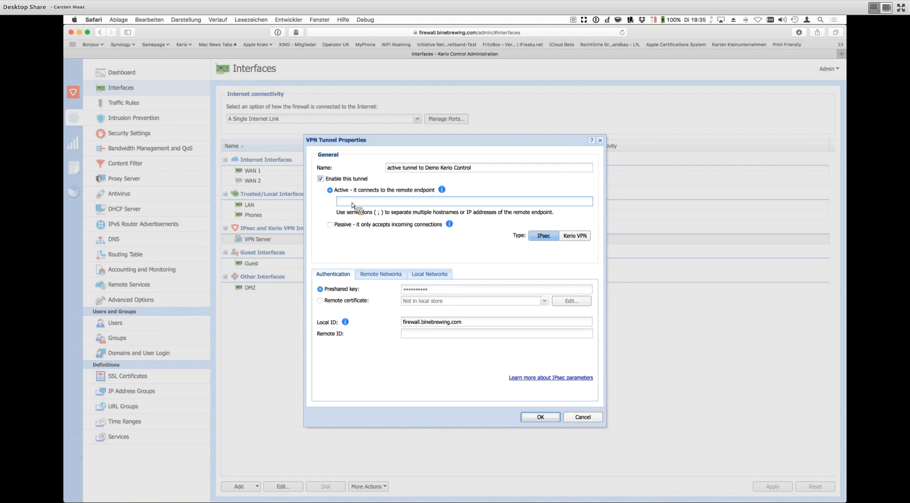
{"action": "type", "text": "demo.kerio"}
{"action": "key", "text": "BackSpace"}
{"action": "key", "text": "BackSpace"}
{"action": "key", "text": "BackSpace"}
{"action": "key", "text": "BackSpace"}
{"action": "key", "text": "BackSpace"}
{"action": "key", "text": "BackSpace"}
{"action": "key", "text": "BackSpace"}
{"action": "key", "text": "BackSpace"}
{"action": "key", "text": "BackSpace"}
{"action": "key", "text": "BackSpace"}
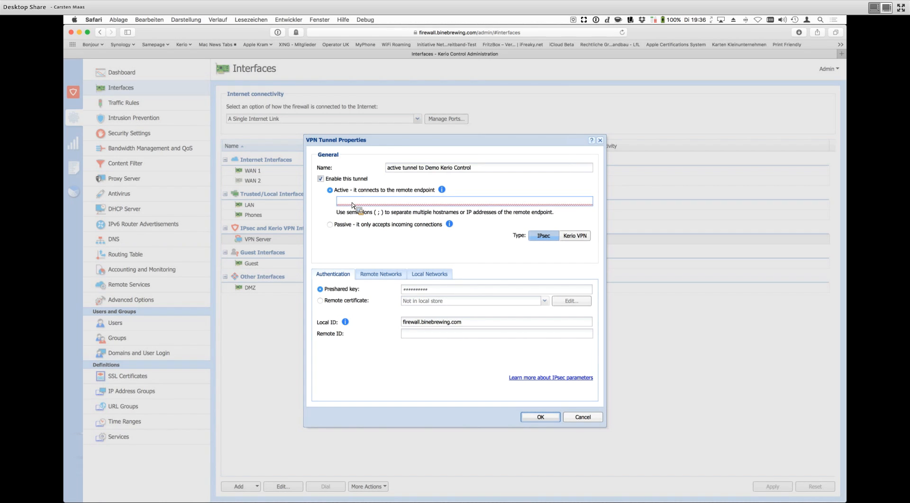
Set the active tunnel's remote endpoint to control.demo.kerio.com and its type to Kerio VPN.
{"action": "type", "text": "control."}
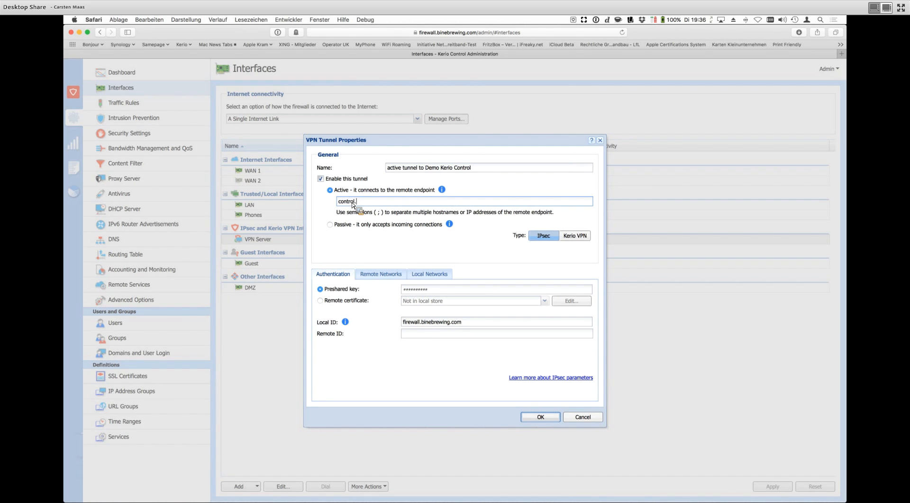
{"action": "type", "text": "demo.kerio.com"}
{"action": "left_click", "coordinate": [579, 237]}
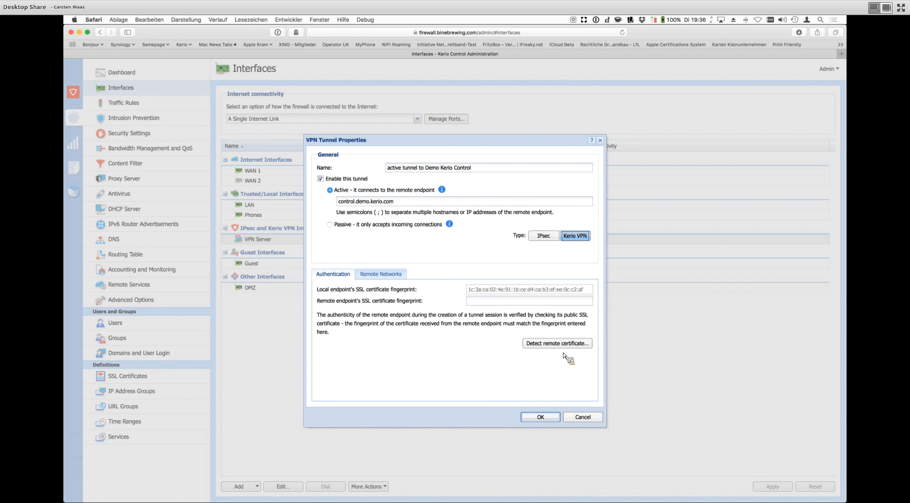
Detect the remote endpoint's SSL certificate for the active tunnel and accept it.
{"action": "left_click", "coordinate": [563, 349]}
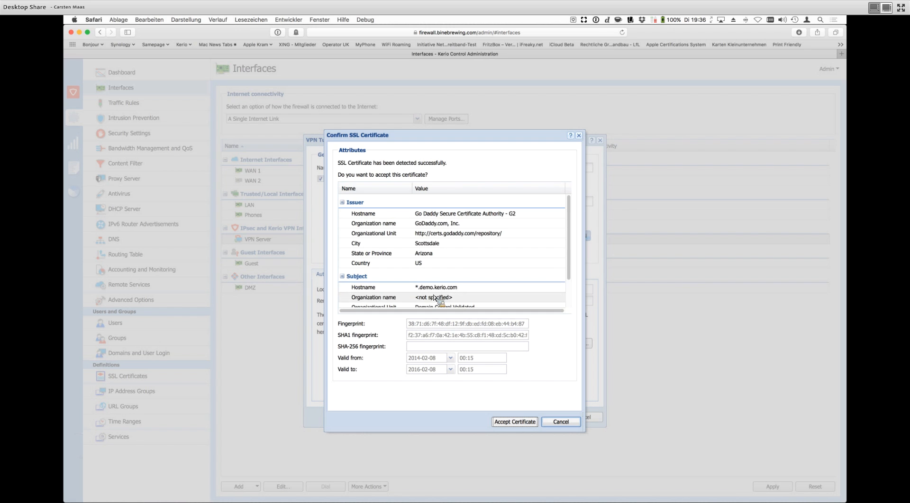
{"action": "left_click", "coordinate": [521, 422]}
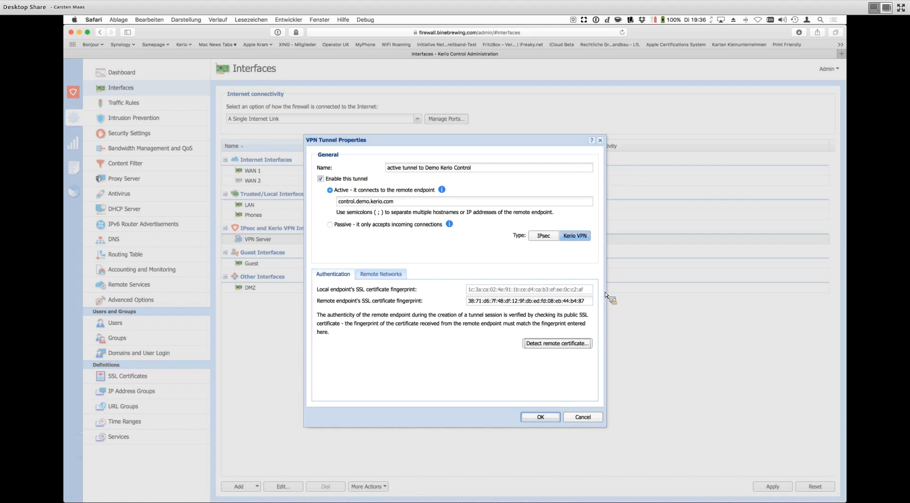
Copy the local endpoint's SSL certificate fingerprint, then save the active tunnel and apply the interface changes.
{"action": "triple_click", "coordinate": [564, 293]}
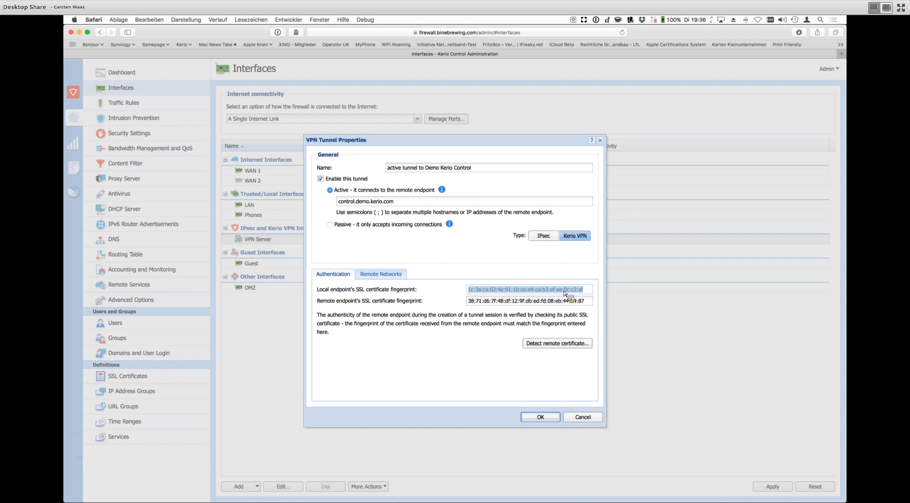
{"action": "key", "text": "super+c"}
{"action": "left_click", "coordinate": [541, 417]}
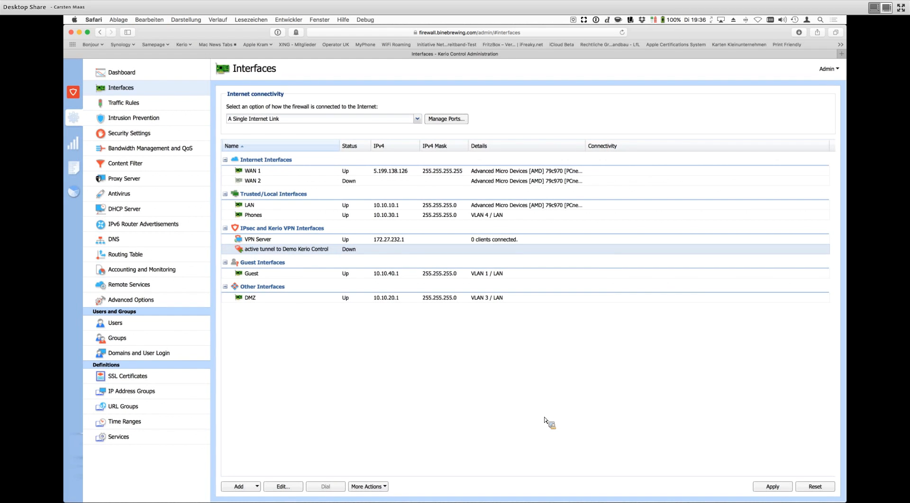
{"action": "left_click", "coordinate": [773, 489]}
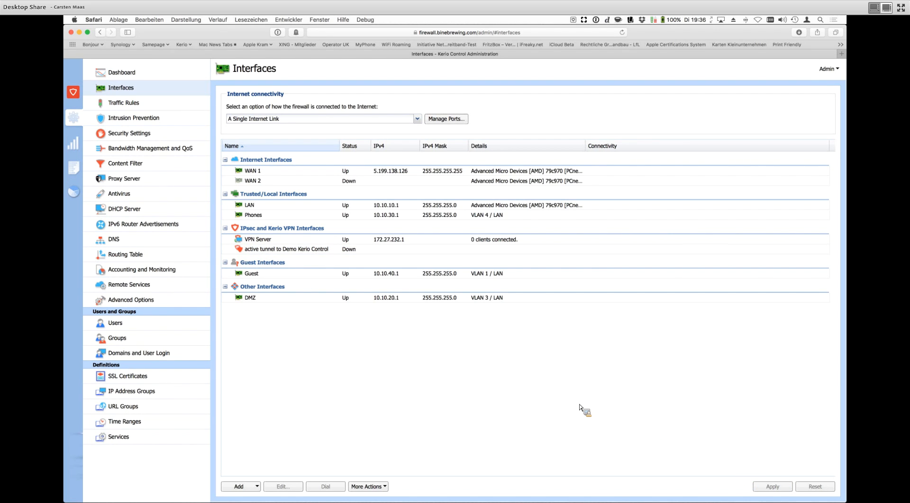
On the demo firewall, save and apply the passive tunnel with the first firewall's fingerprint as remote fingerprint, and return to the first firewall's interfaces.
{"action": "key", "text": "super+grave"}
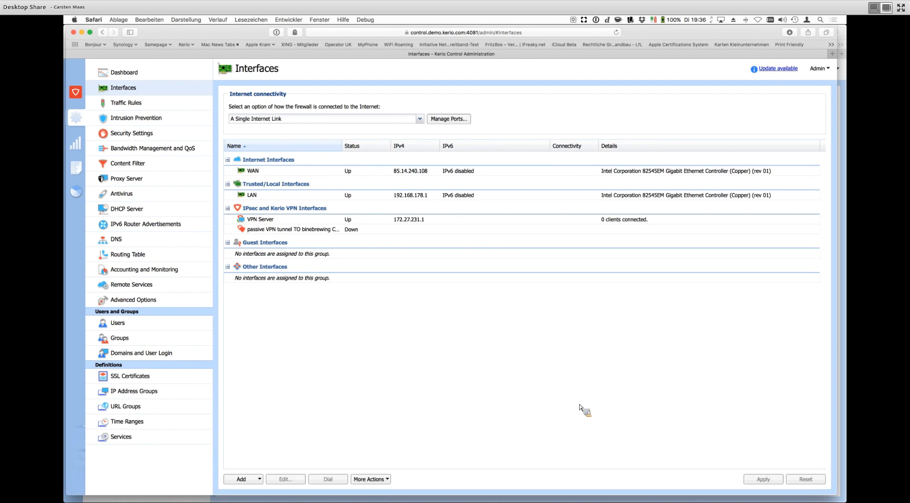
{"action": "double_click", "coordinate": [294, 229]}
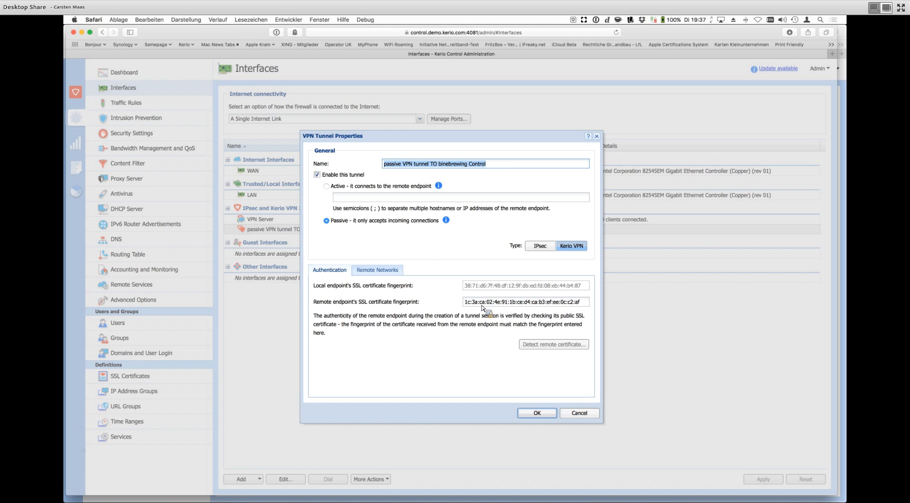
{"action": "left_click", "coordinate": [541, 416]}
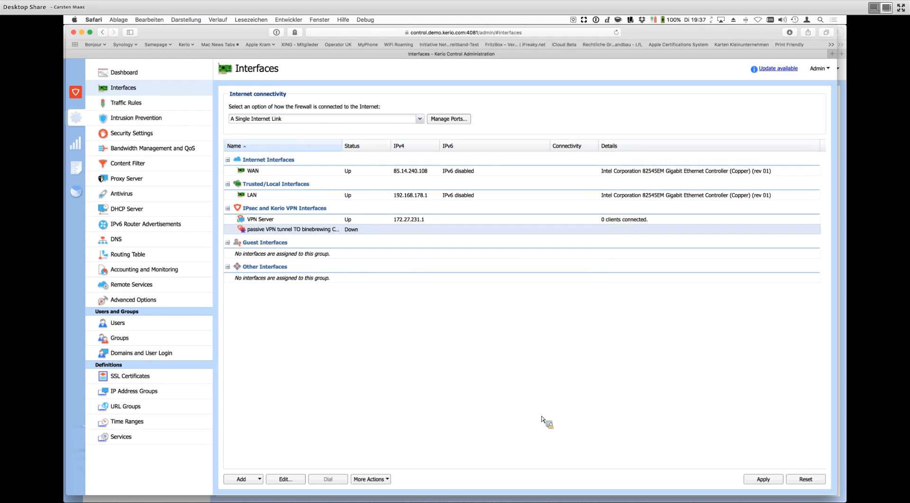
{"action": "left_click", "coordinate": [771, 481]}
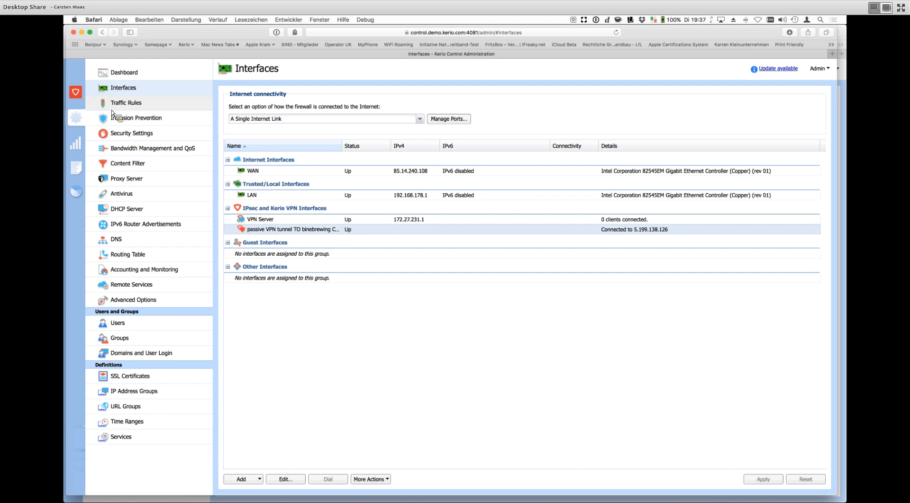
{"action": "key", "text": "super+grave"}
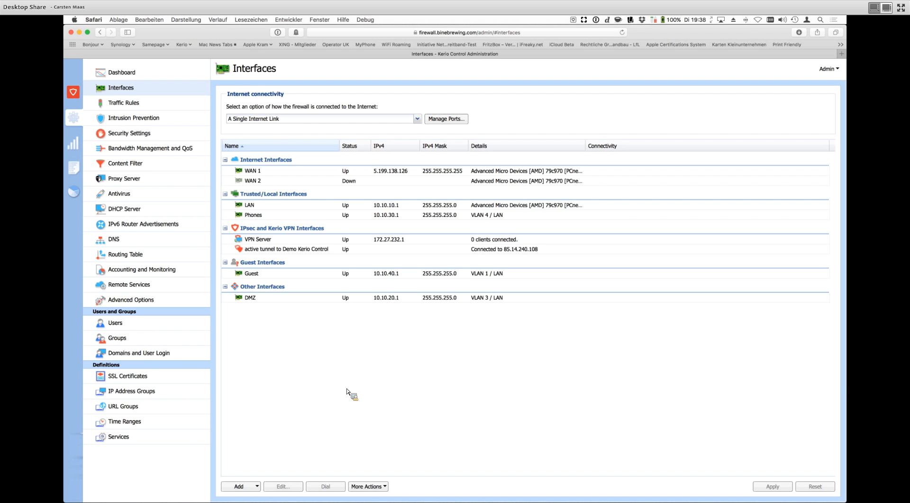
Switch to Kerio Control VPN Client and name a new connection "binebrewing".
{"action": "left_click", "coordinate": [573, 21]}
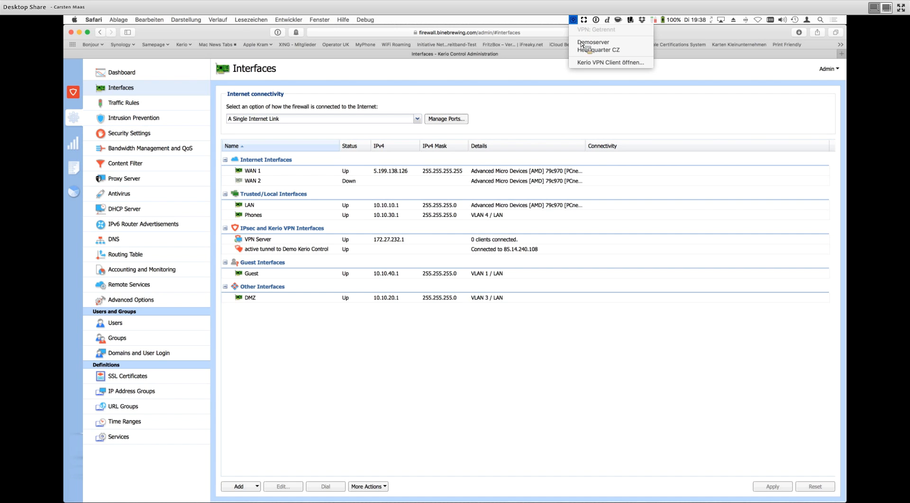
{"action": "left_click", "coordinate": [587, 62]}
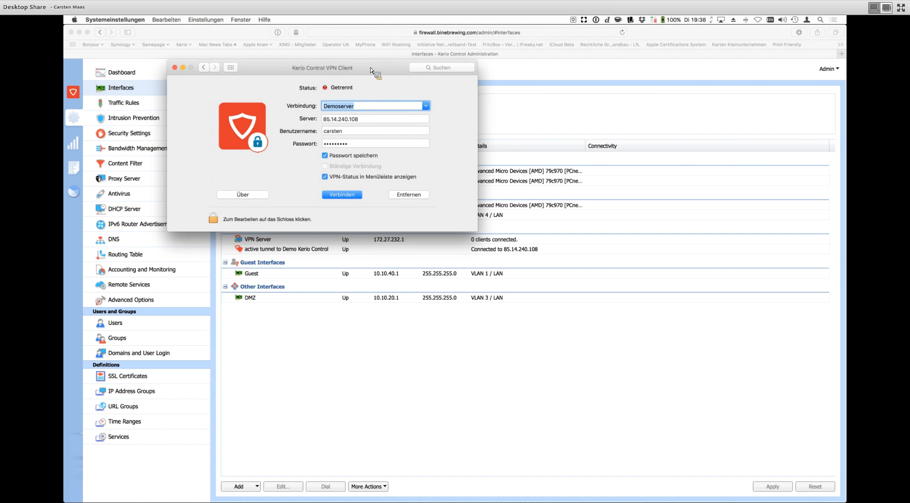
{"action": "left_click_drag", "start_coordinate": [362, 67], "coordinate": [468, 108]}
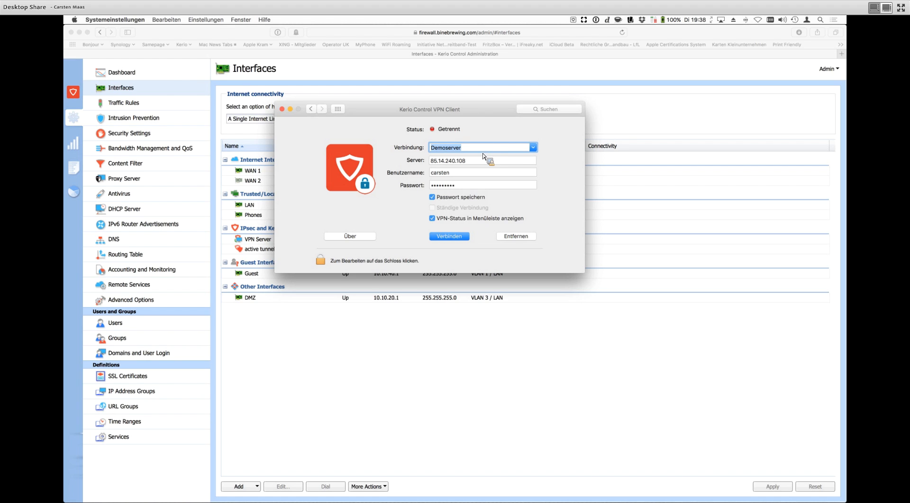
{"action": "type", "text": "bin"}
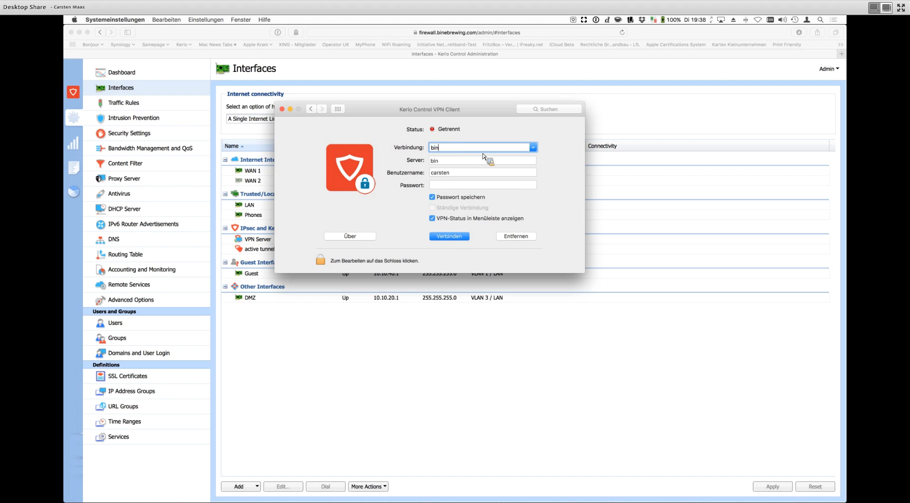
{"action": "type", "text": "ebrewing"}
Set the binebrewing connection's server to vpn.binebrewing.com.
{"action": "left_click", "coordinate": [474, 162]}
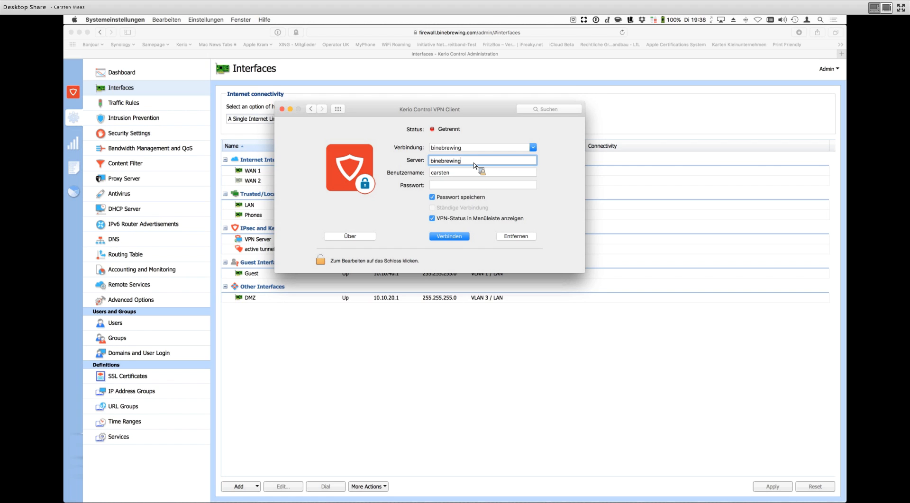
{"action": "key", "text": "BackSpace"}
{"action": "key", "text": "BackSpace"}
{"action": "key", "text": "BackSpace"}
{"action": "key", "text": "BackSpace"}
{"action": "key", "text": "BackSpace"}
{"action": "key", "text": "BackSpace"}
{"action": "key", "text": "BackSpace"}
{"action": "key", "text": "BackSpace"}
{"action": "key", "text": "BackSpace"}
{"action": "key", "text": "BackSpace"}
{"action": "key", "text": "BackSpace"}
{"action": "type", "text": "vpn.binebrewing.com"}
{"action": "key", "text": "Tab"}
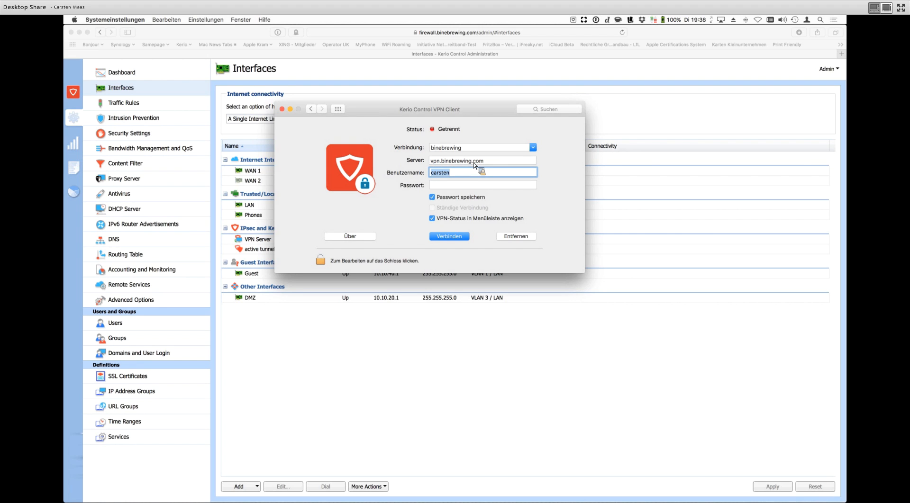
Enter vpntestuser as the username, fill in the account password and establish the VPN connection.
{"action": "type", "text": "vpntestuser"}
{"action": "key", "text": "Tab"}
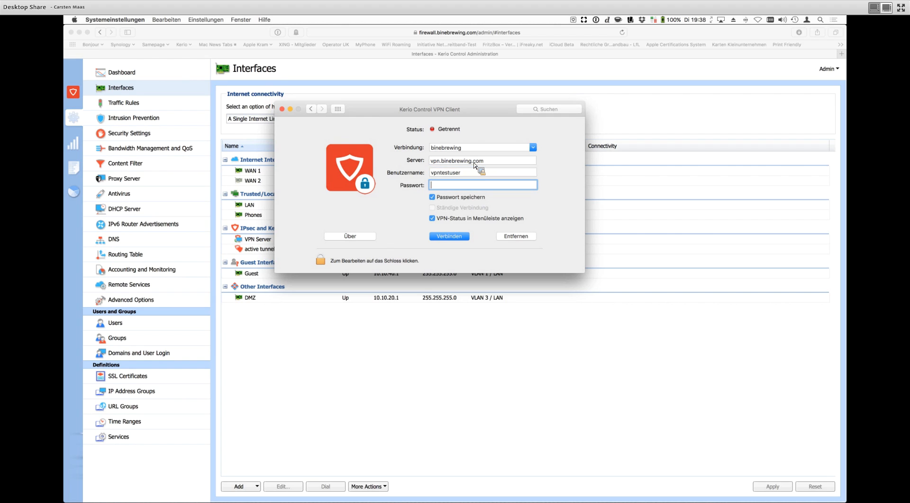
{"action": "type", "text": "•••••••••"}
{"action": "left_click", "coordinate": [459, 239]}
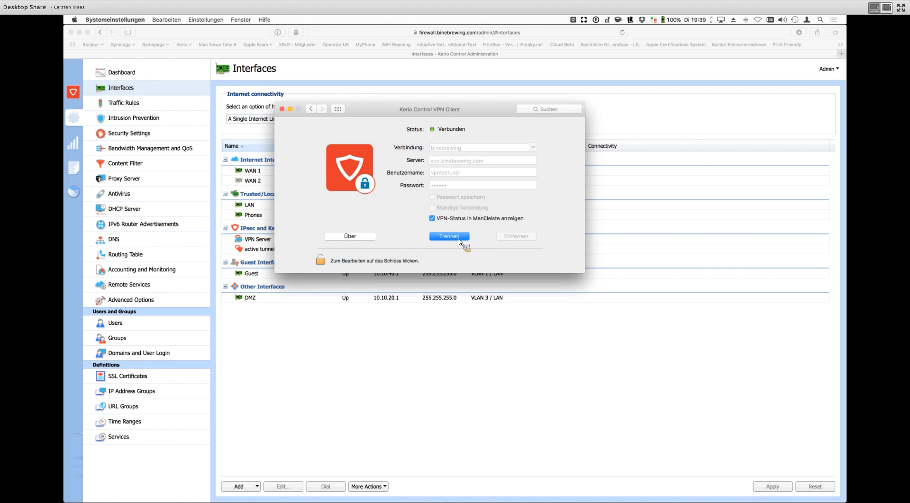
Return to the firewall administration, decline saving the browser password and check the connected VPN clients.
{"action": "left_click", "coordinate": [416, 326]}
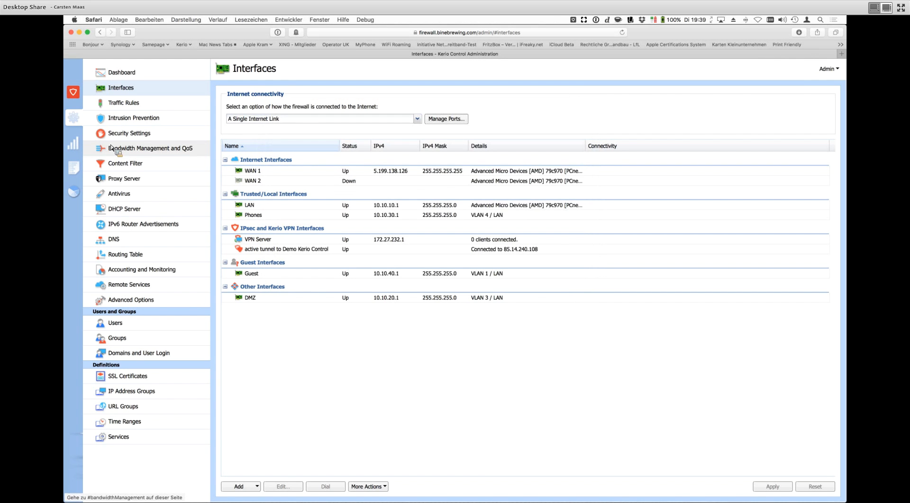
{"action": "left_click", "coordinate": [77, 143]}
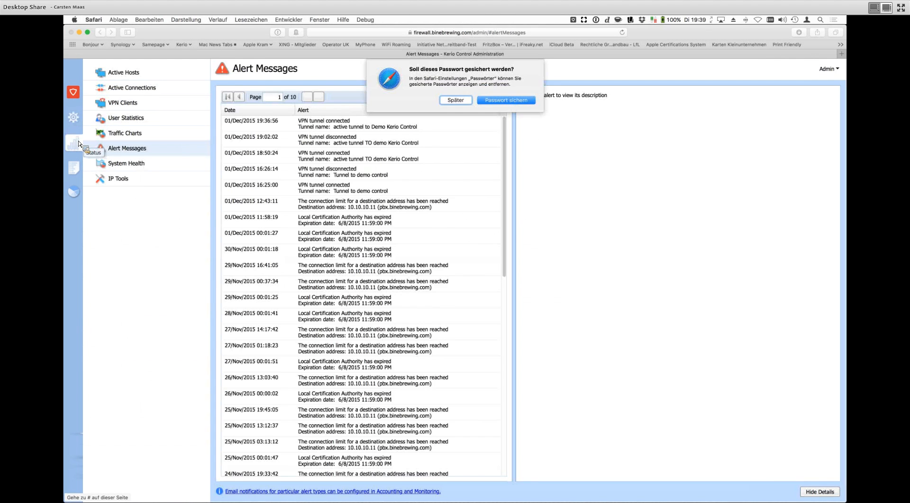
{"action": "left_click", "coordinate": [456, 100]}
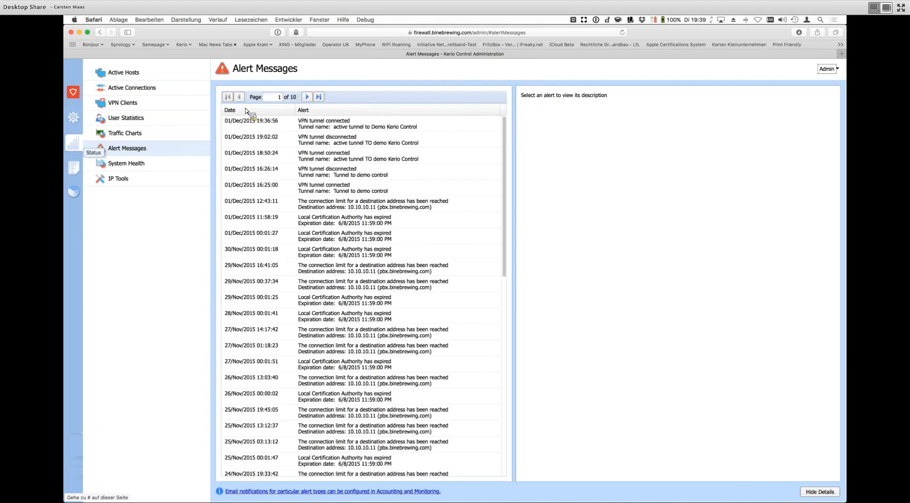
{"action": "left_click", "coordinate": [110, 103]}
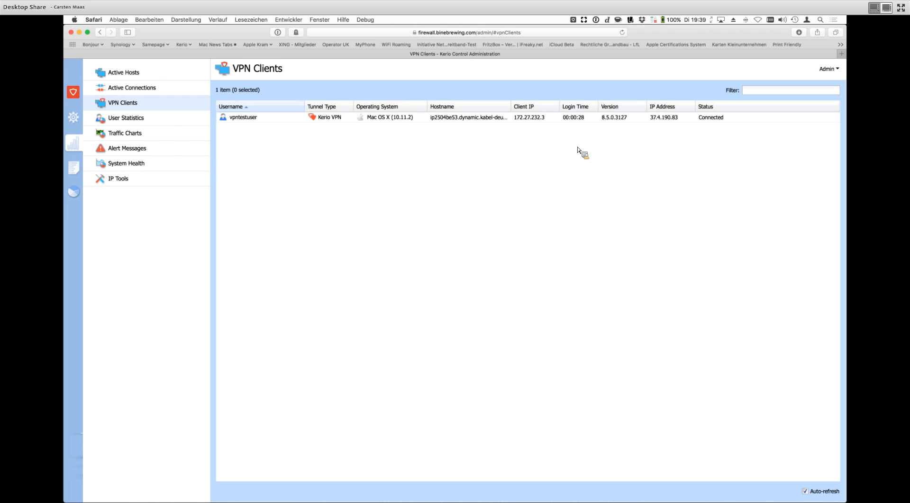
Switch to Kerio Control VPN Client and disconnect the binebrewing connection.
{"action": "key", "text": "super+Tab"}
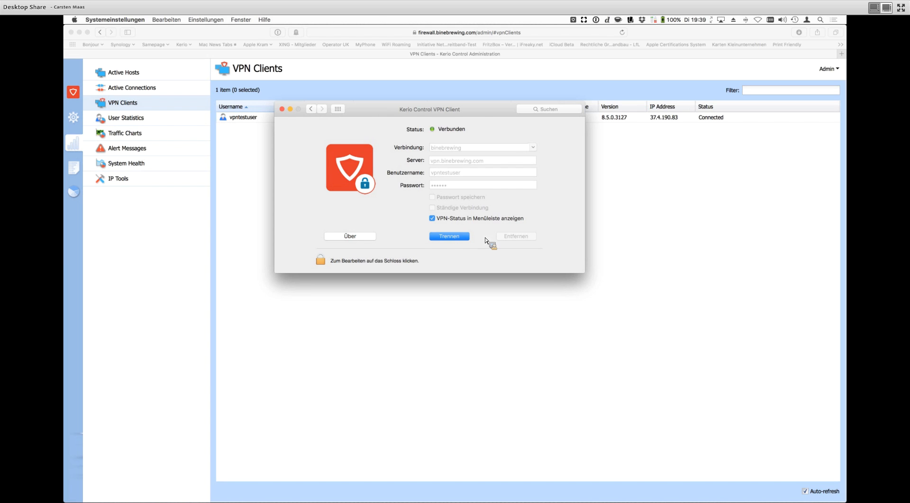
{"action": "left_click", "coordinate": [461, 239]}
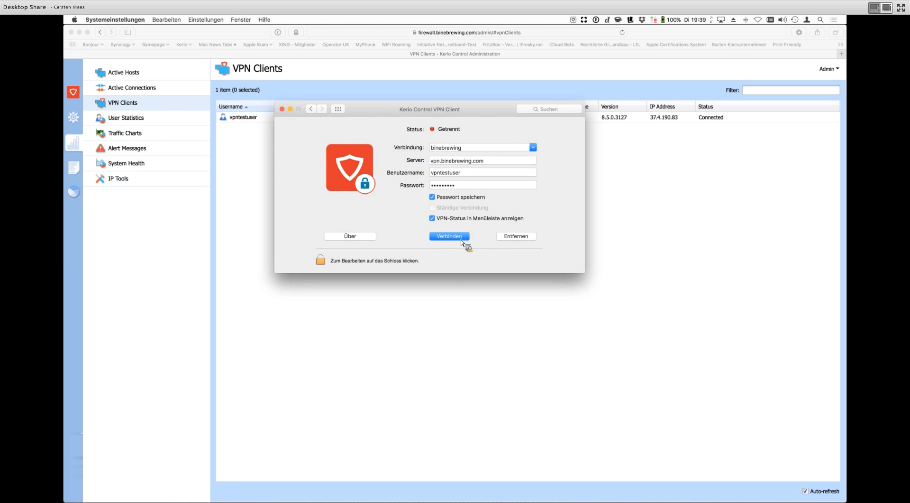
Switch to Reflector 2 to view the phone's VPN configurations, and return to the firewall's VPN clients list.
{"action": "mouse_move", "coordinate": [583, 495]}
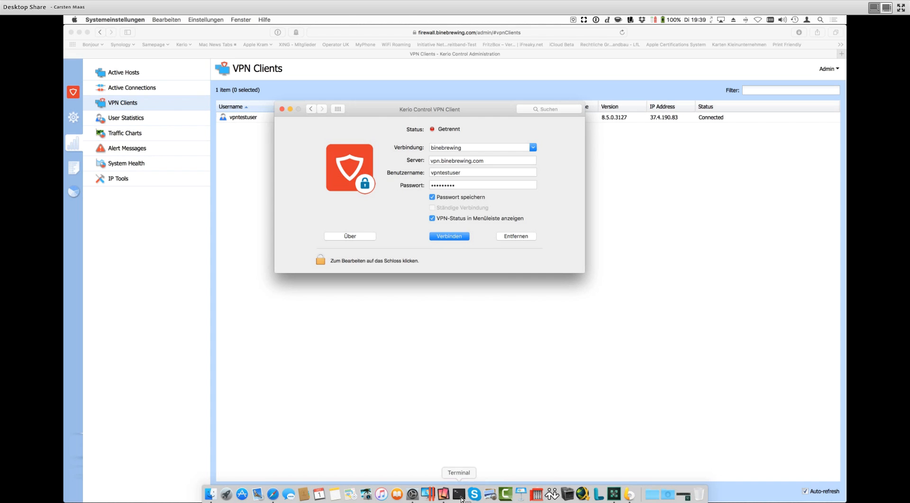
{"action": "left_click", "coordinate": [444, 494]}
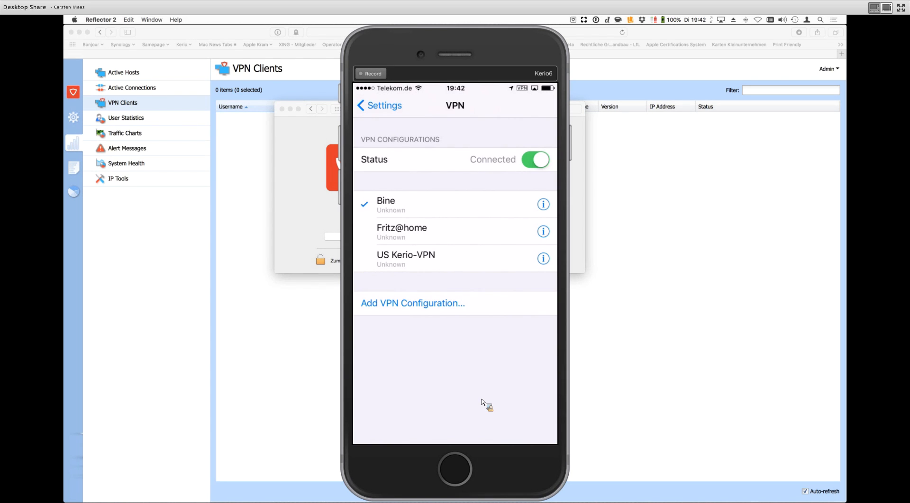
{"action": "left_click", "coordinate": [285, 395]}
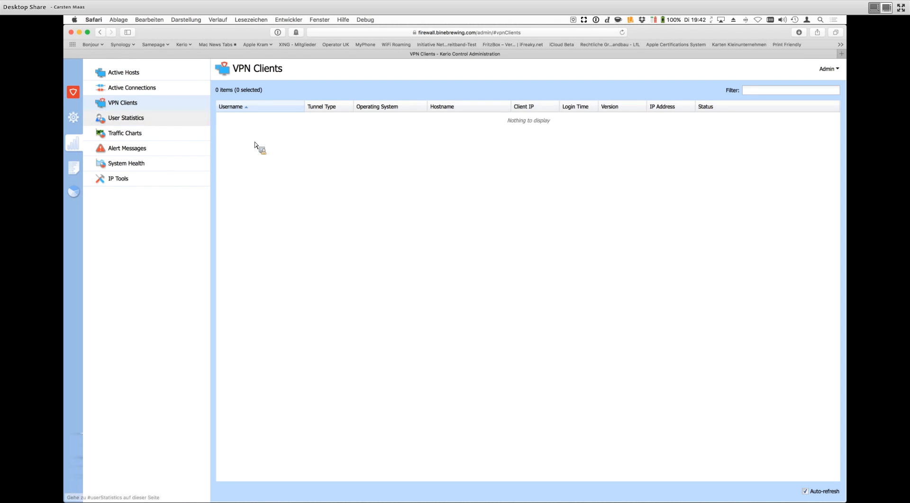
Remove the vpntestuser account from the local user database.
{"action": "left_click", "coordinate": [74, 117]}
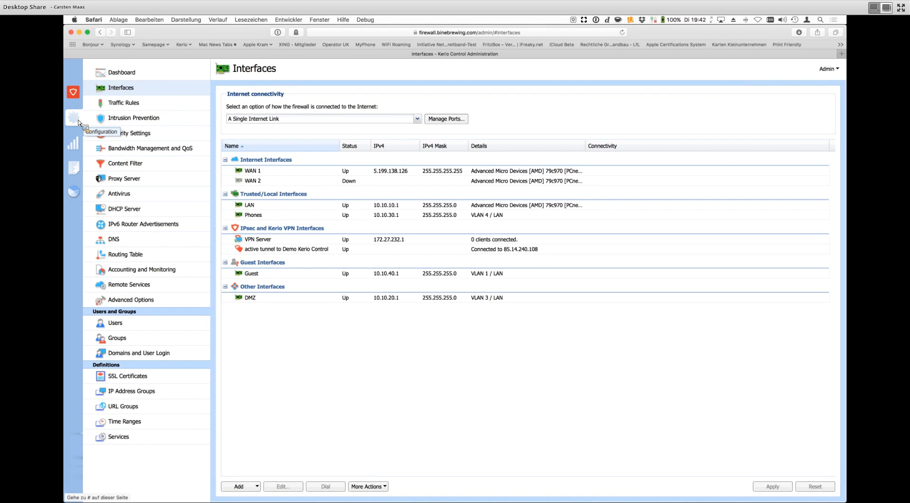
{"action": "left_click", "coordinate": [126, 327]}
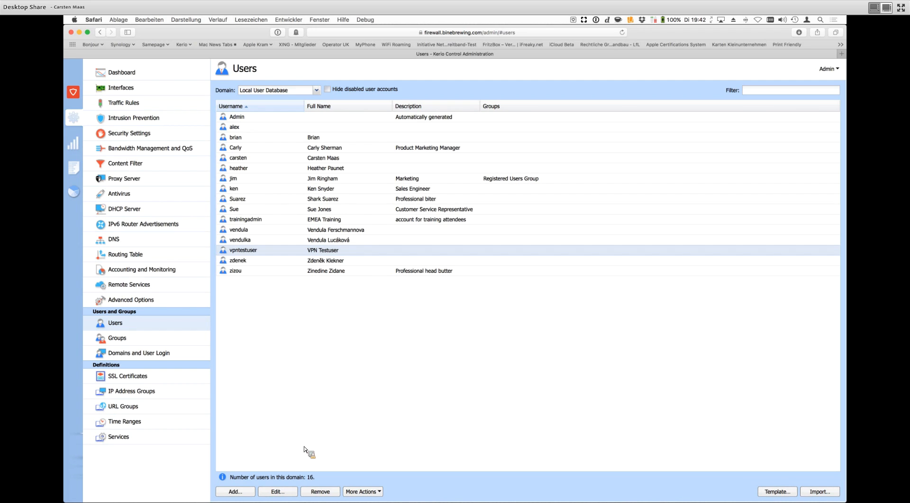
{"action": "left_click", "coordinate": [325, 494]}
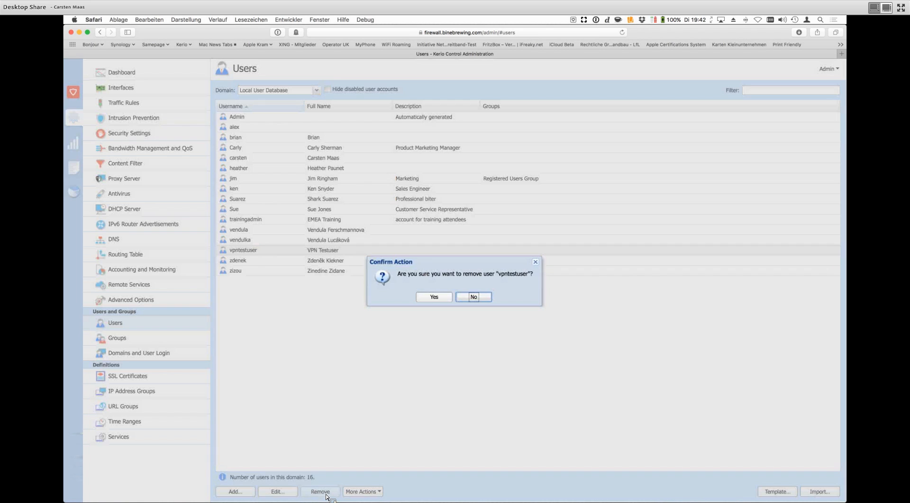
{"action": "left_click", "coordinate": [444, 300]}
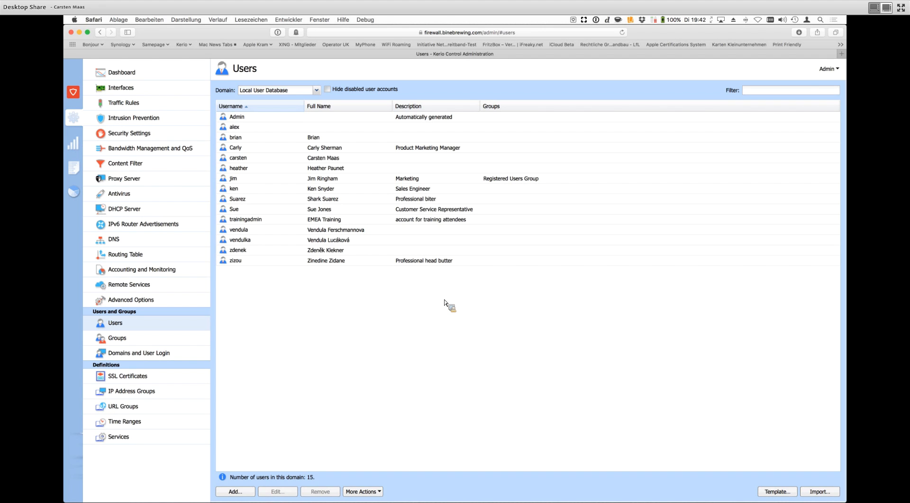
Switch to the minimized Adobe Connect window.
{"action": "mouse_move", "coordinate": [699, 500]}
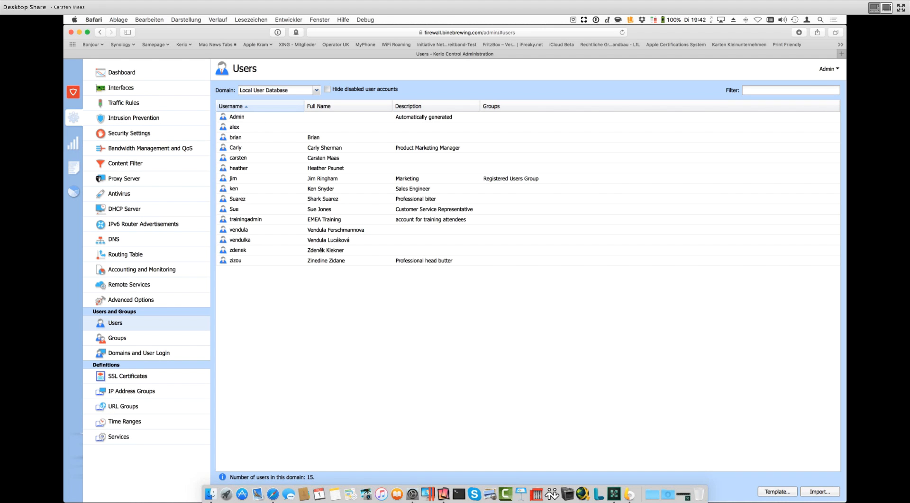
{"action": "left_click", "coordinate": [684, 496]}
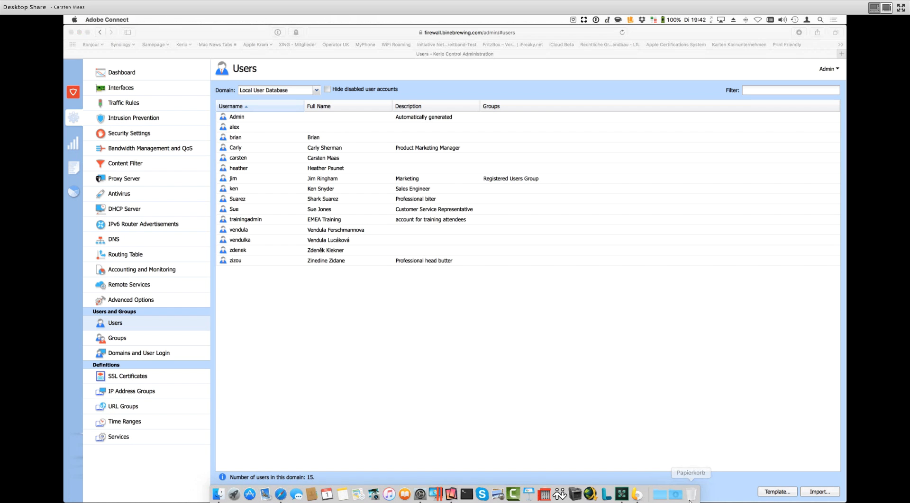